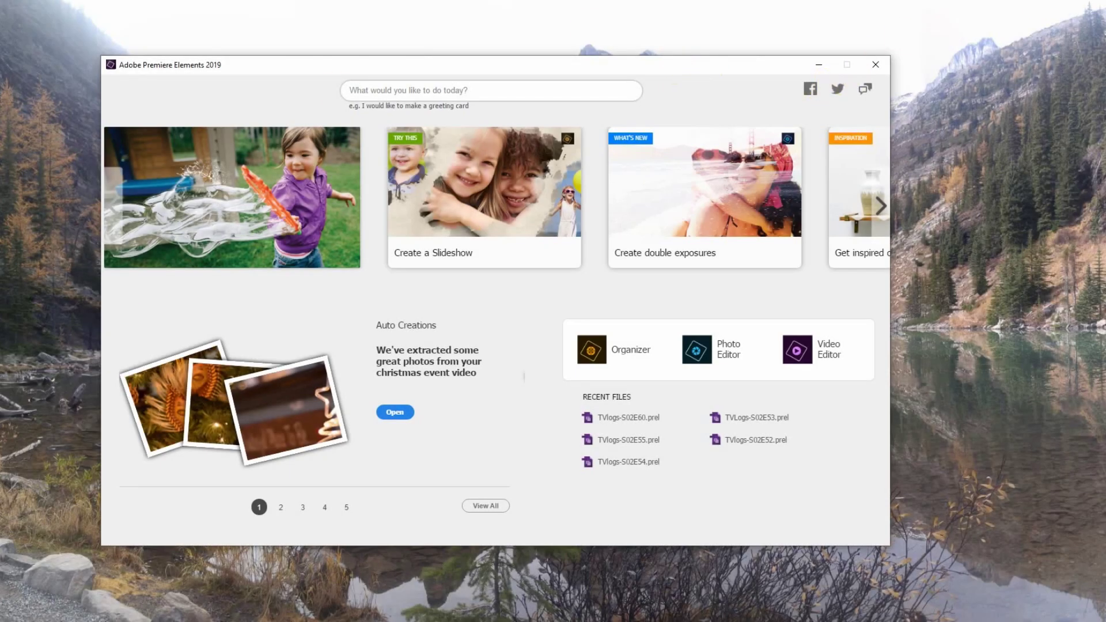
Step: Open the TVlogs-S02E60 project from Recent Files in the Expert editor
click(629, 417)
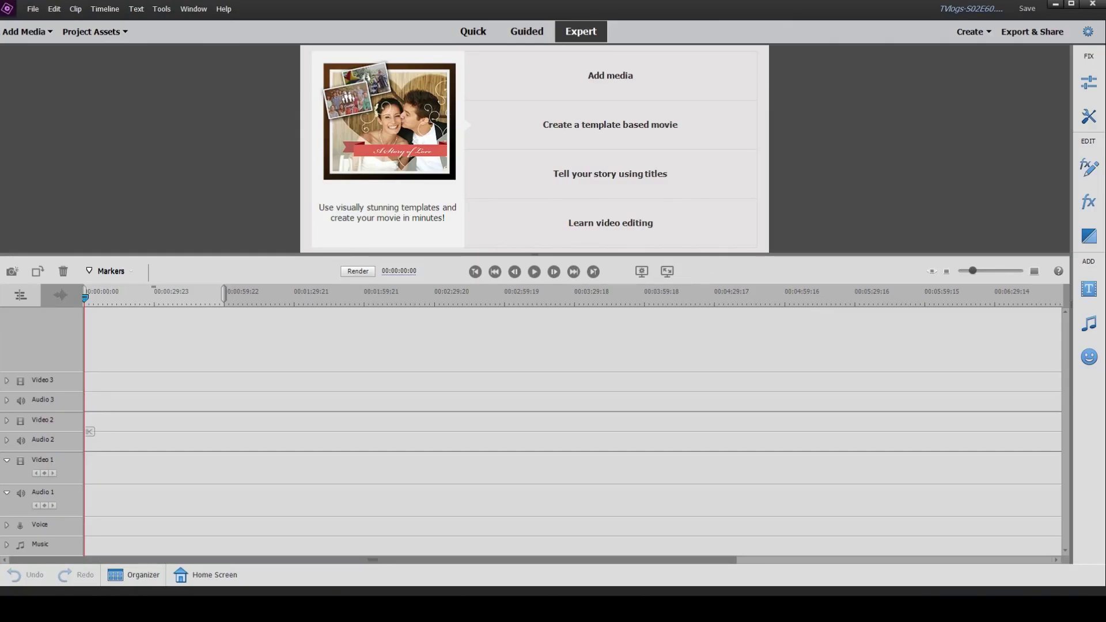
Step: Place MAH01292.MP4 on Video 1, then rotate it 90° left and back right so it is upright
click(95, 32)
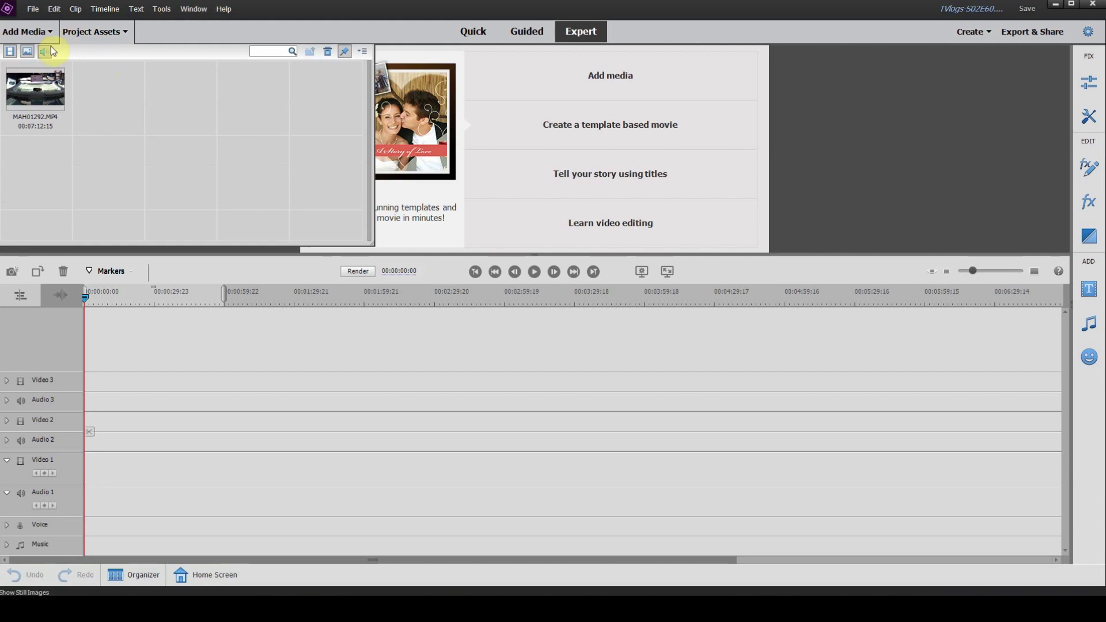
drag(35, 93, 92, 479)
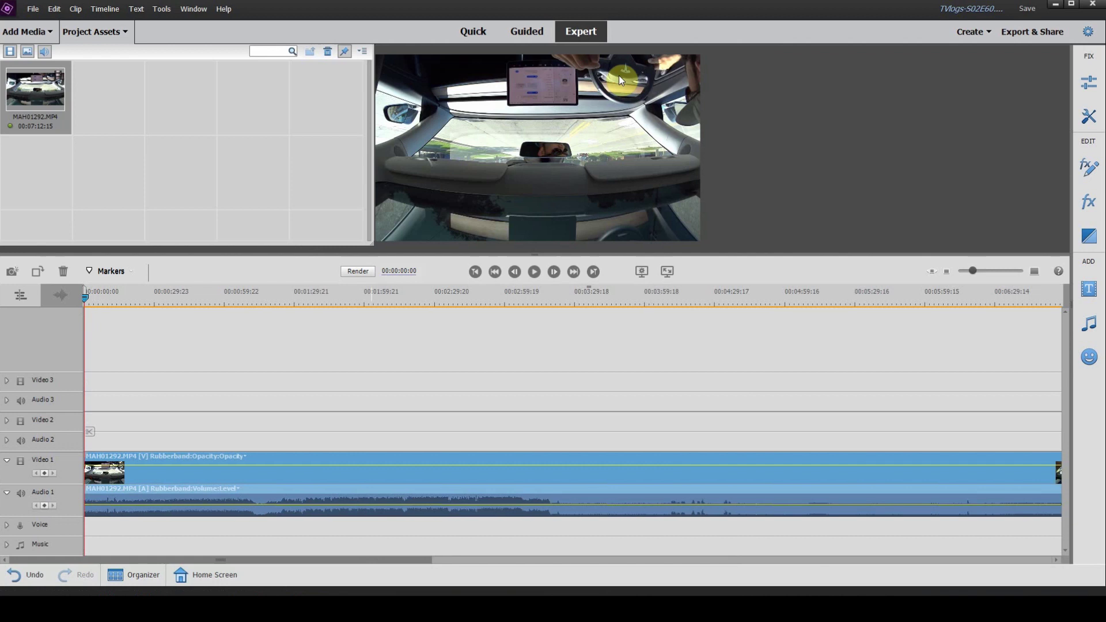
right_click(518, 137)
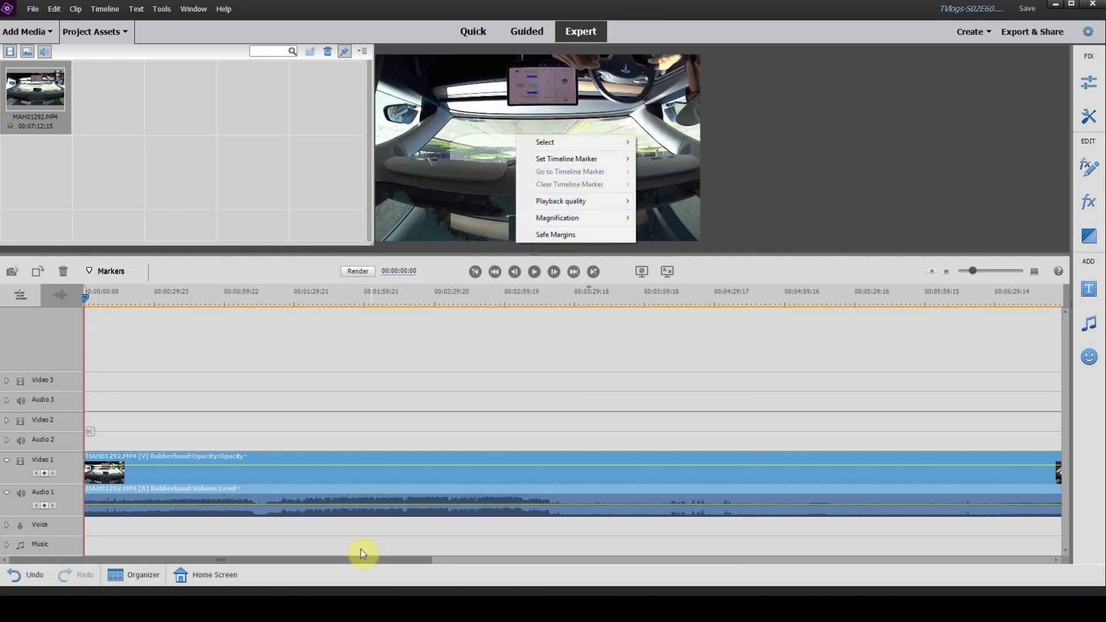
right_click(498, 486)
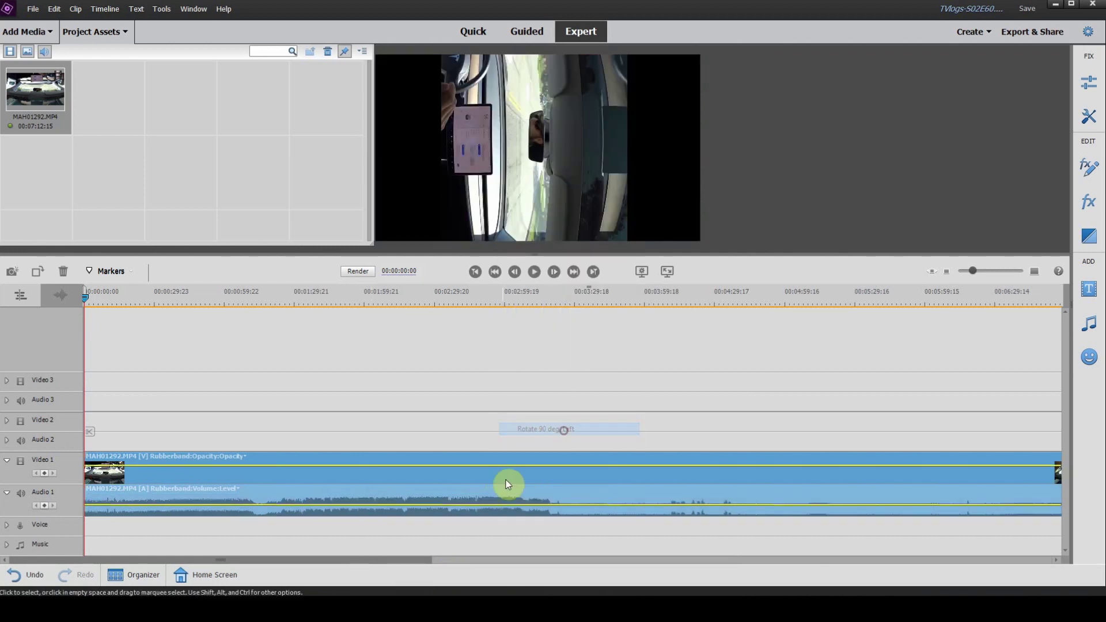
click(564, 430)
right_click(521, 477)
click(589, 431)
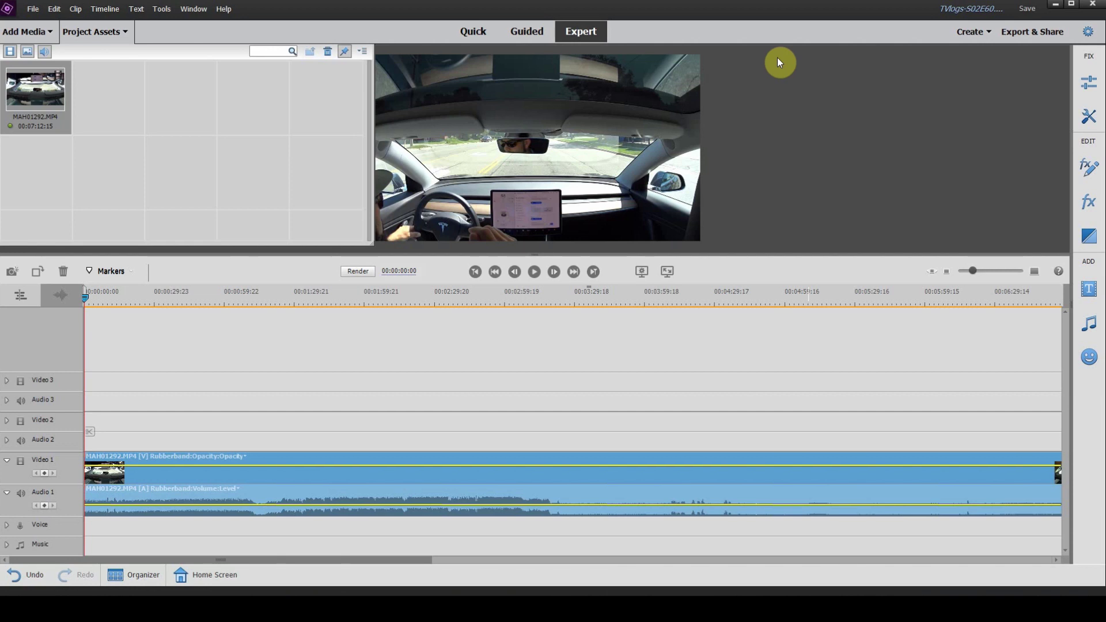
Step: Search the video effects for 'crop' and apply Crop to the car clip on Video 1
click(1089, 167)
click(1088, 201)
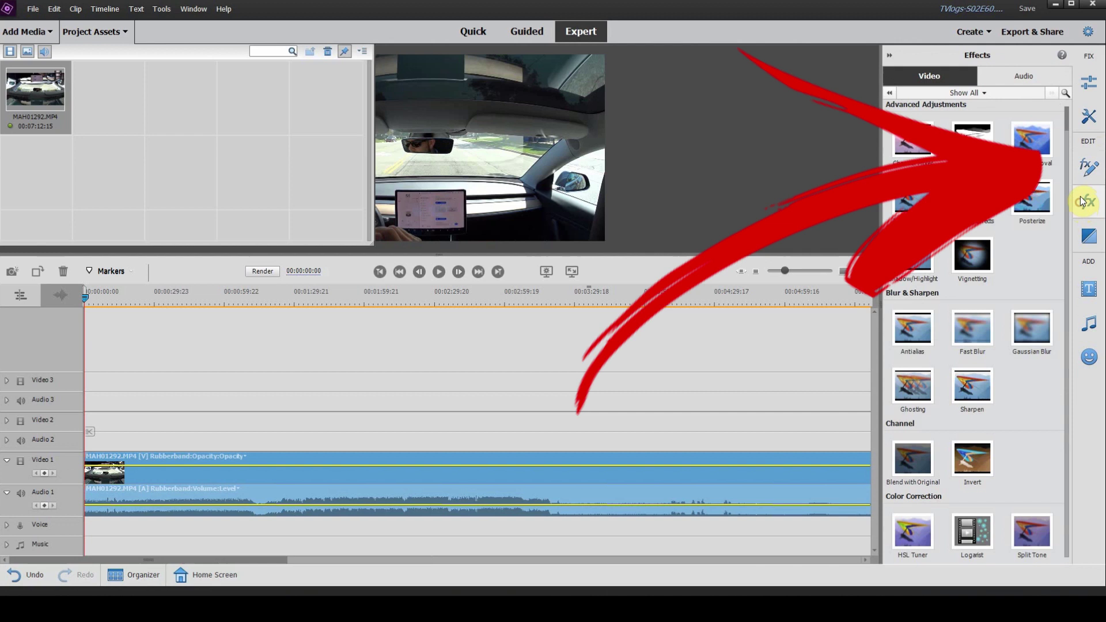
click(1066, 94)
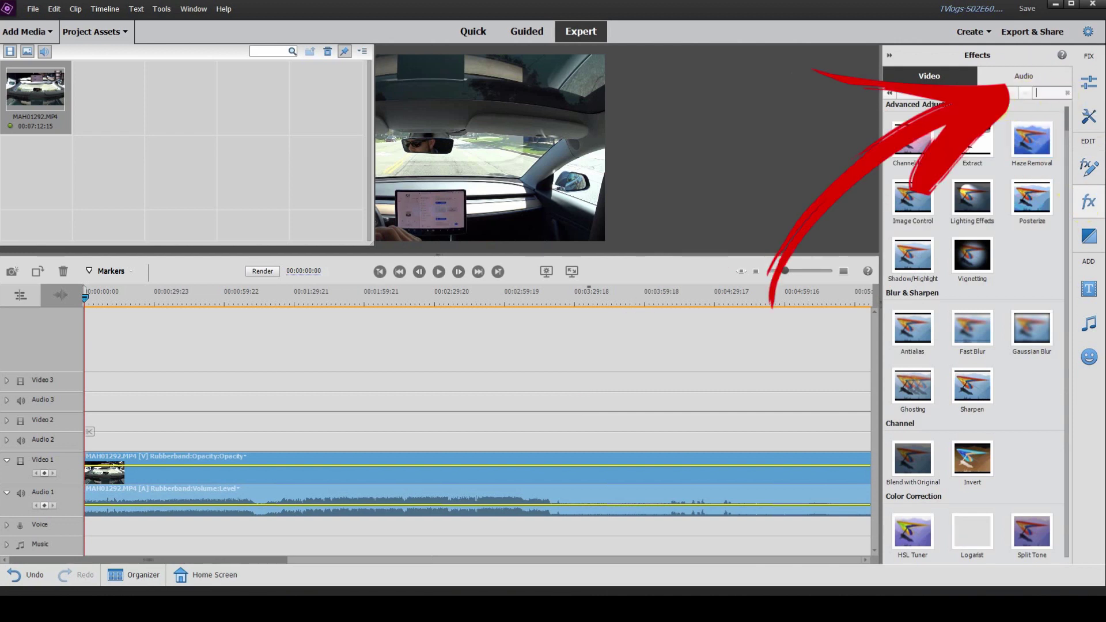
text(cop)
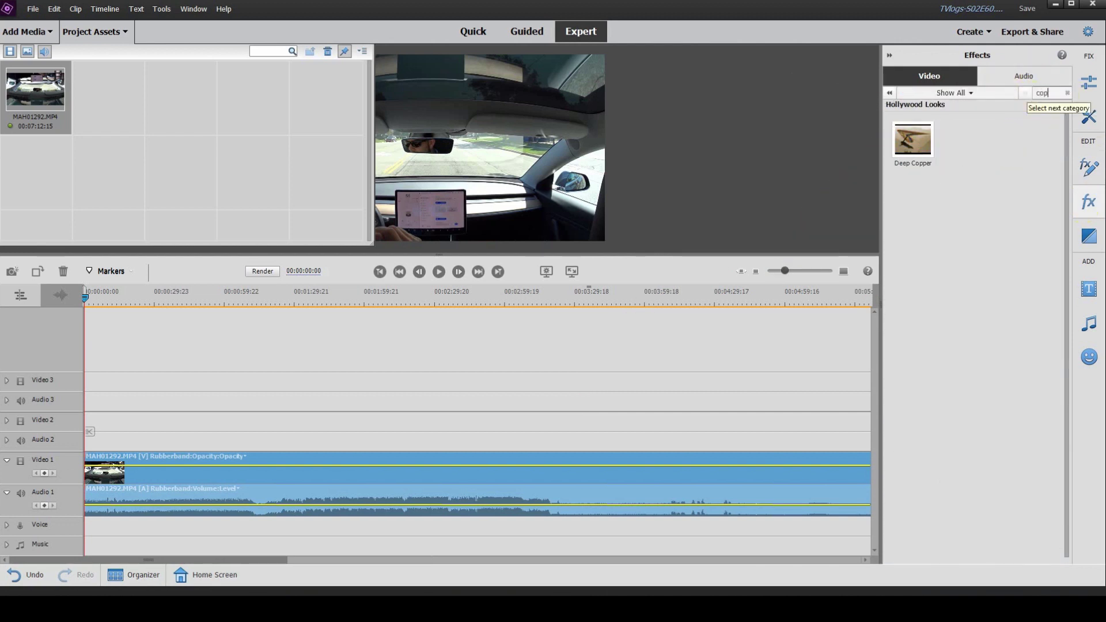
key(BackSpace)
key(BackSpace)
text(rop)
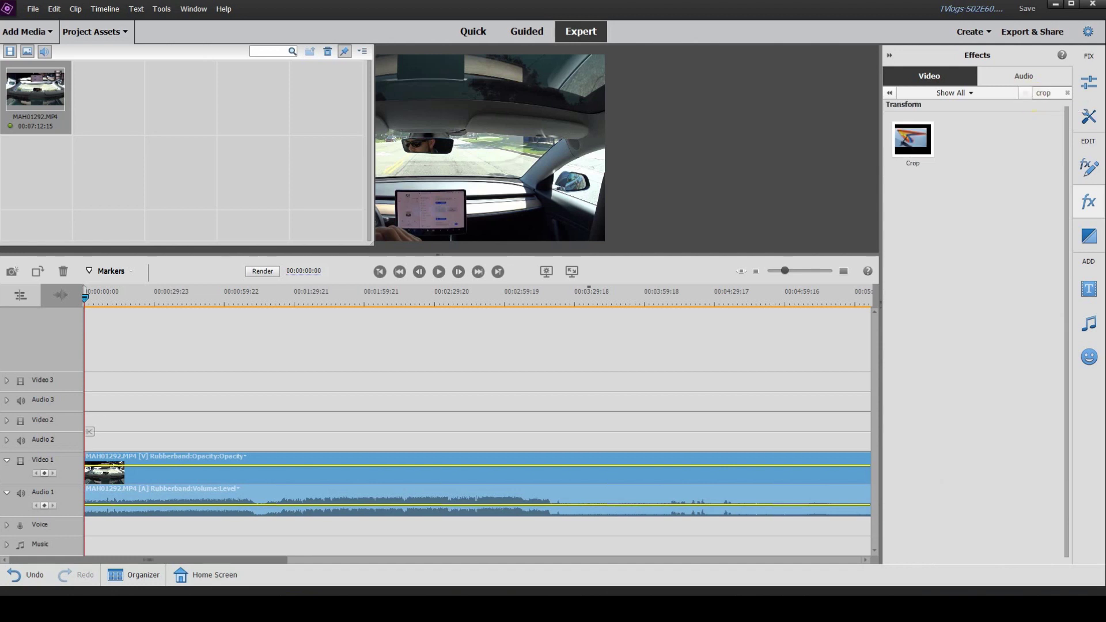
click(908, 148)
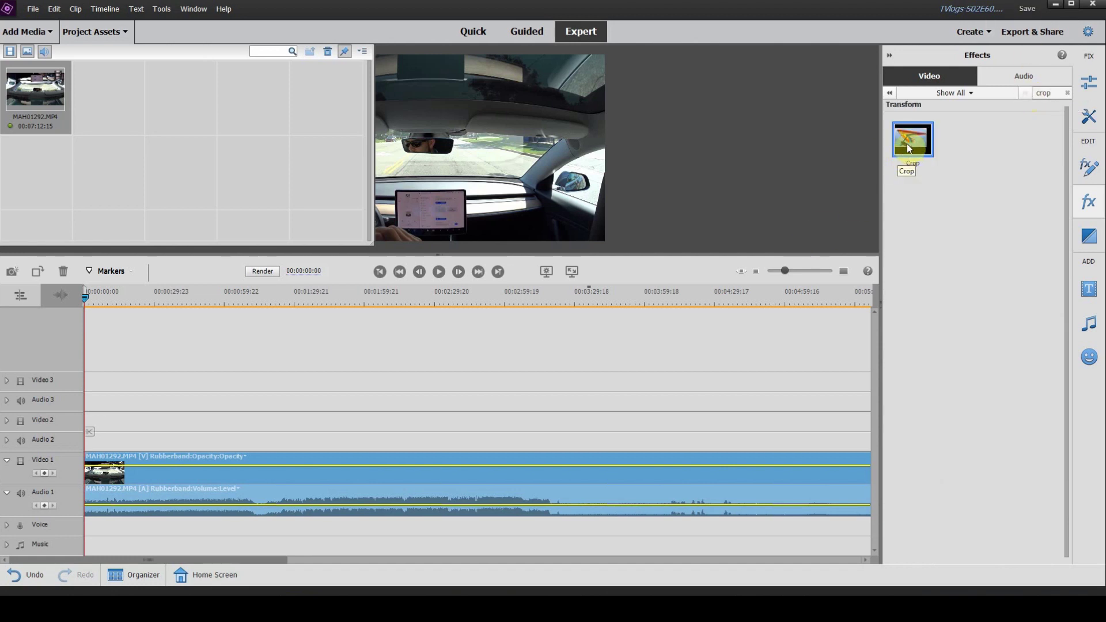
drag(909, 147, 321, 469)
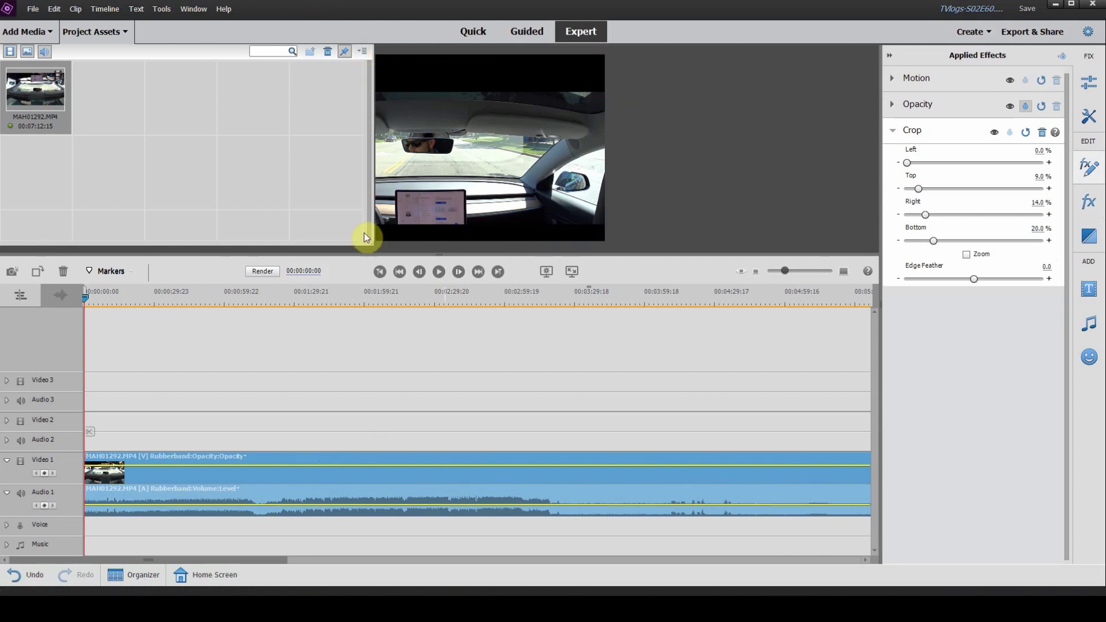
Step: Set the crop to Right 0%, Top 14% and Bottom 14%
click(123, 30)
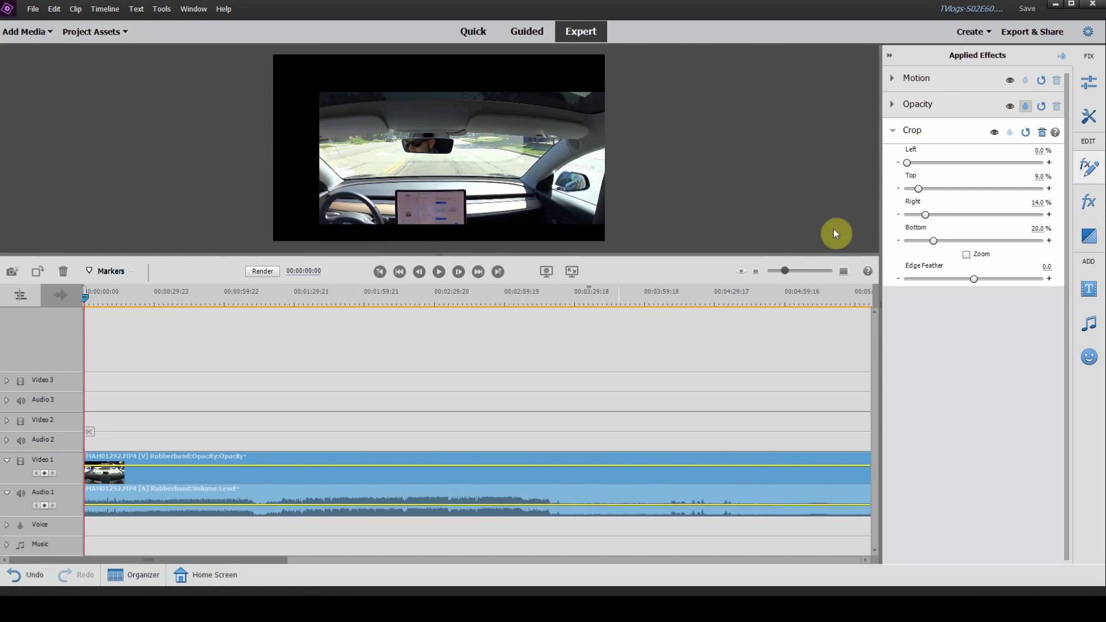
drag(926, 214, 810, 217)
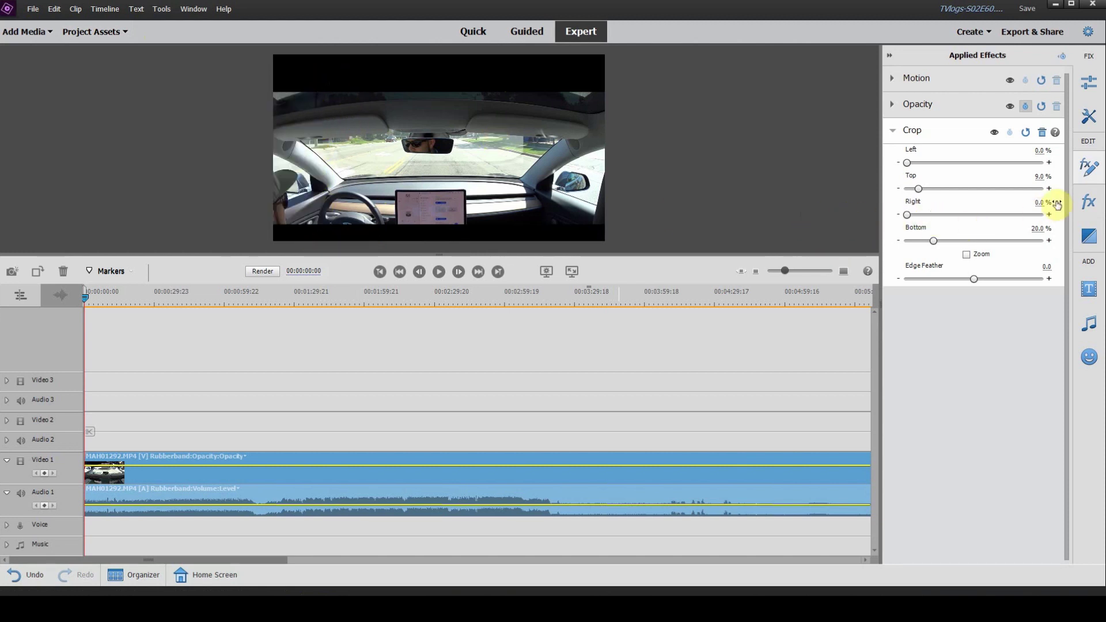
click(1037, 175)
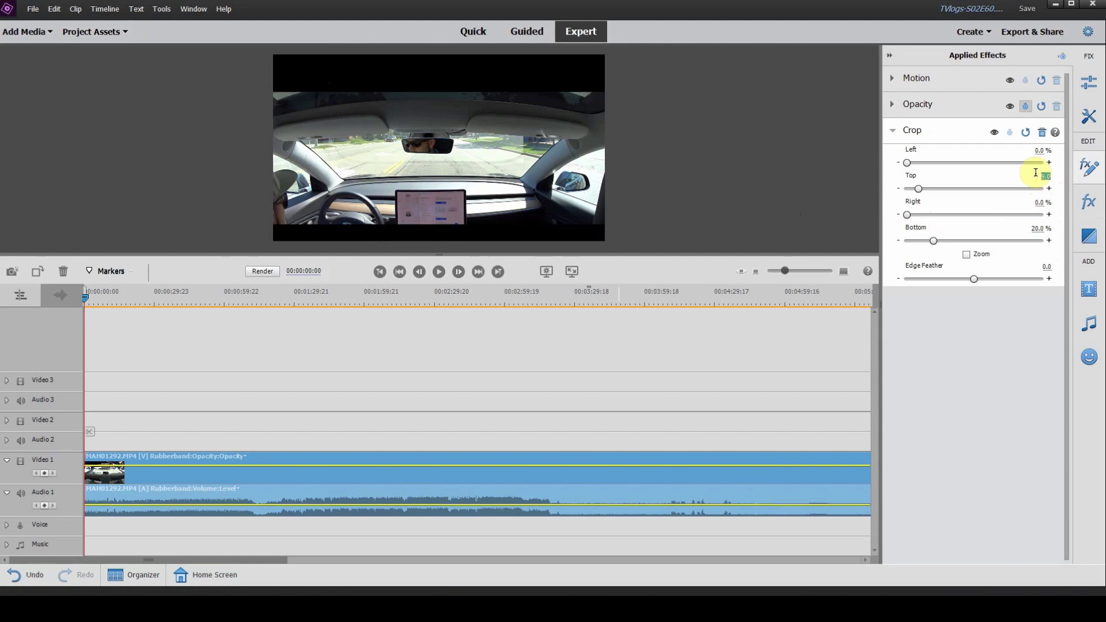
text(14)
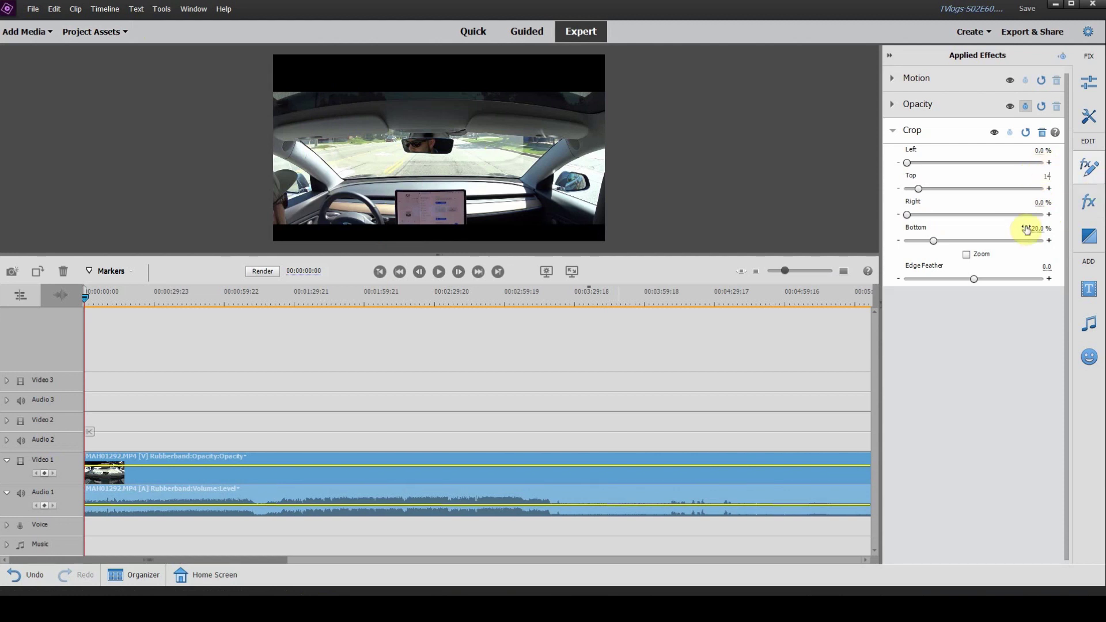
click(1037, 227)
text(1)
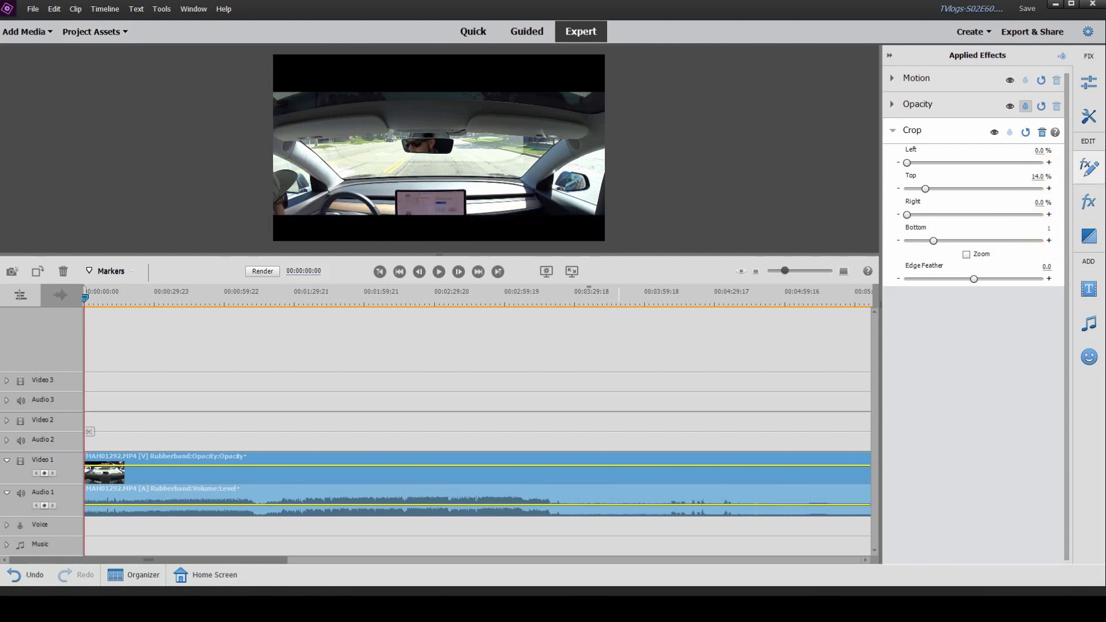
text(4)
key(Return)
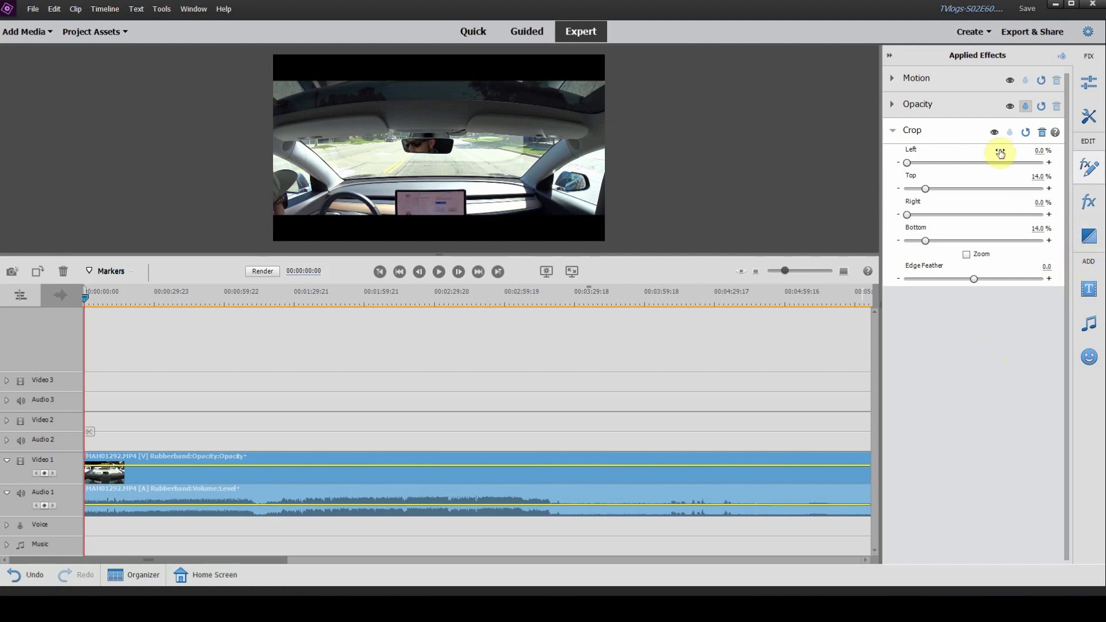
Step: Save the Crop effect's settings as a preset named 'Widescreen'
right_click(909, 133)
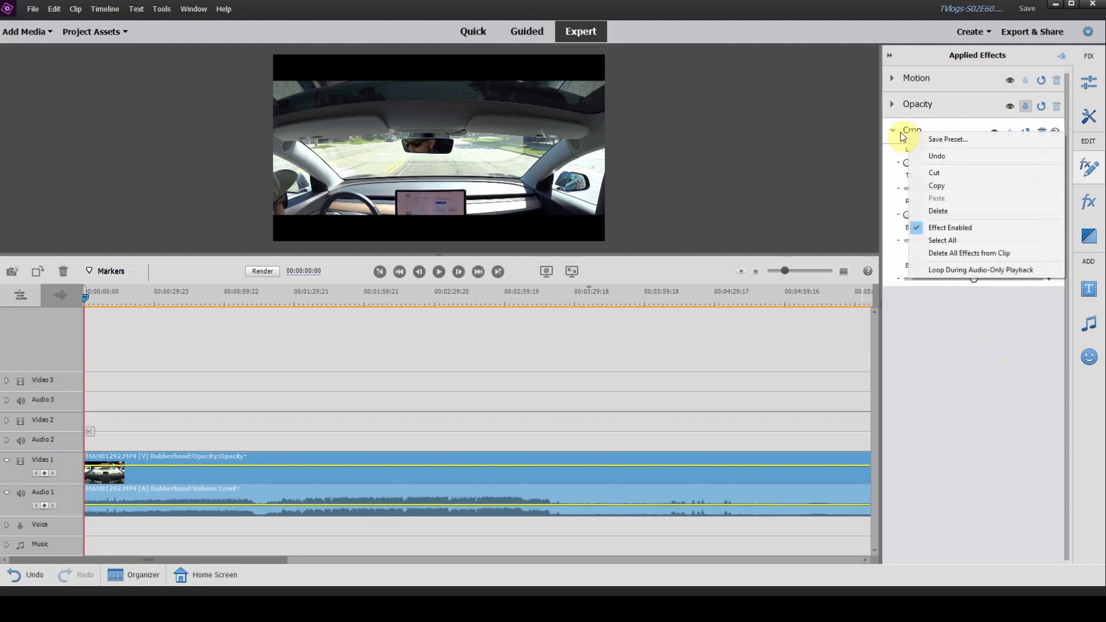
click(945, 140)
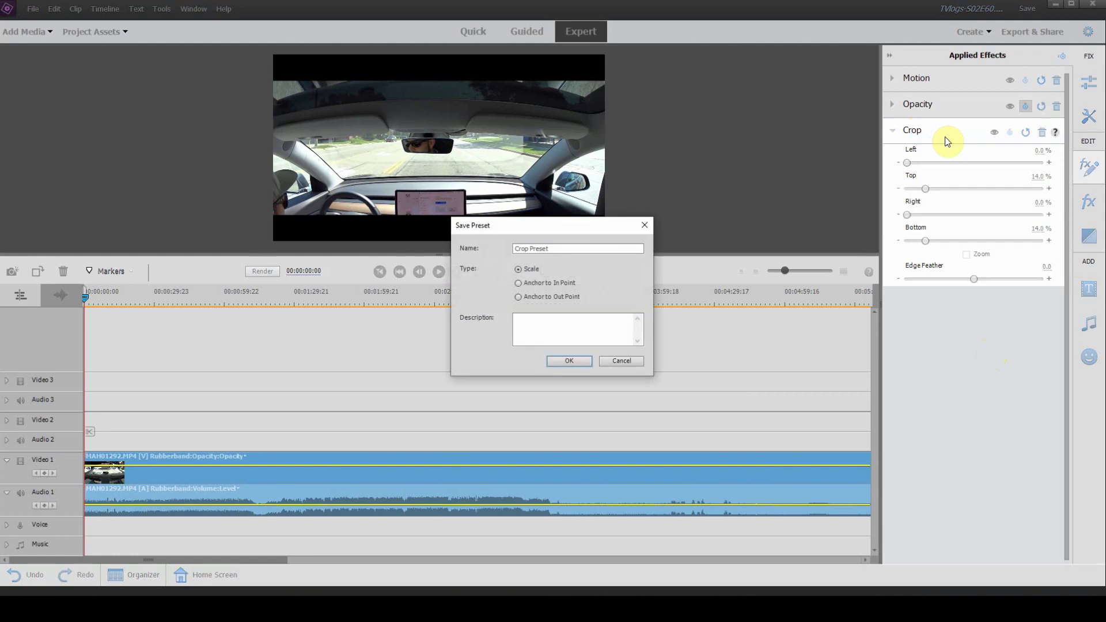
click(562, 248)
text(Widescreen)
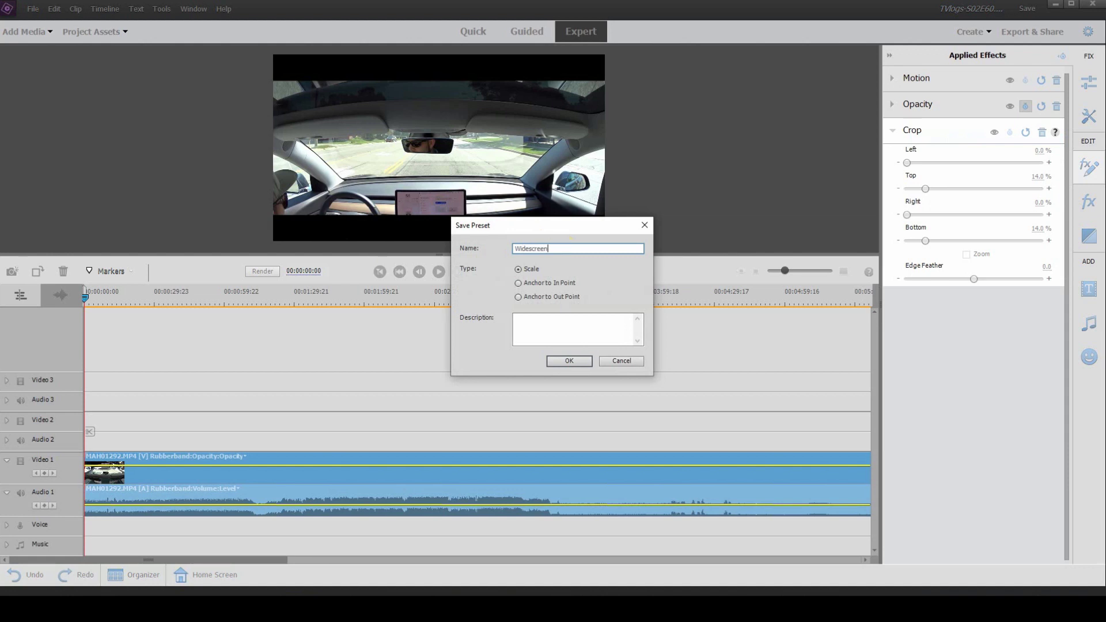
click(582, 359)
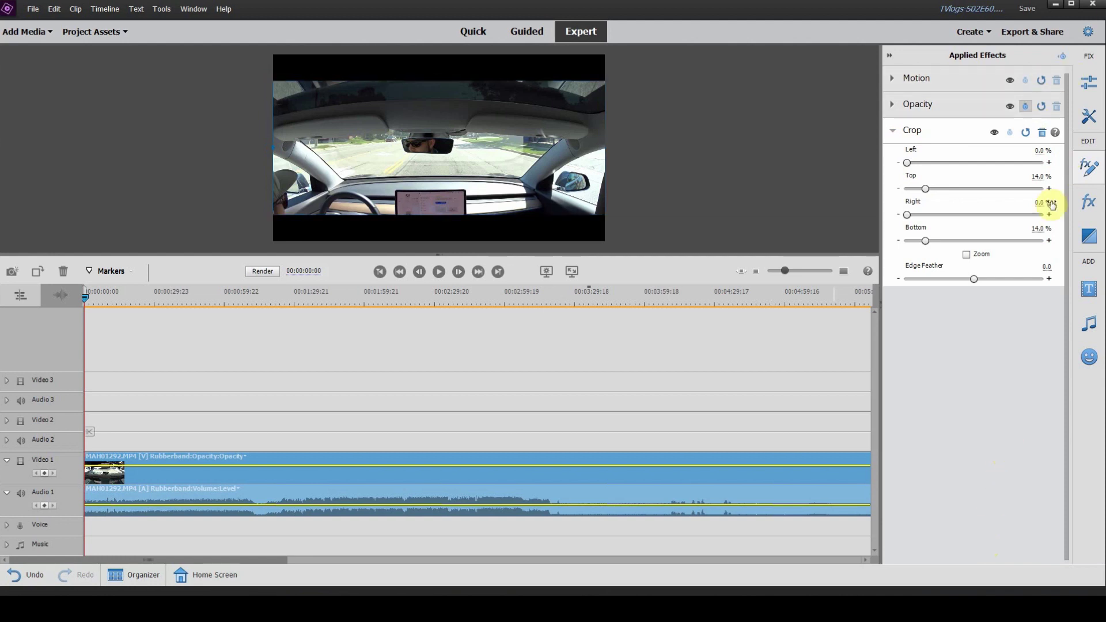
Step: Search the effects for 'wid' and drag the widescreen preset onto the Video 1 clip
click(1092, 171)
click(1090, 168)
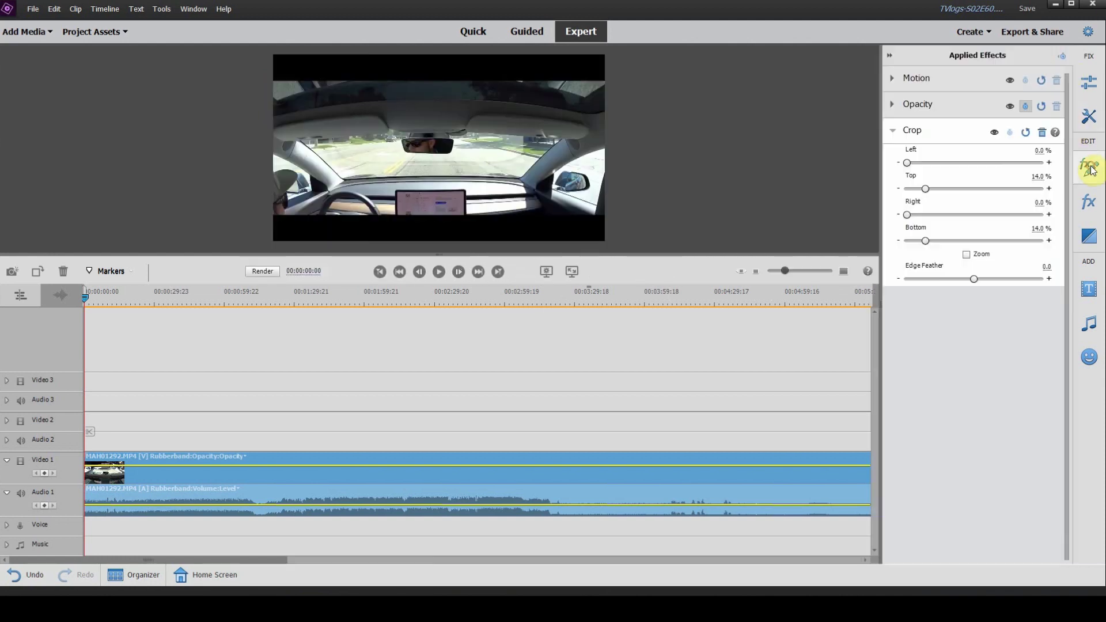
click(1093, 116)
click(1090, 168)
click(1089, 201)
click(1048, 93)
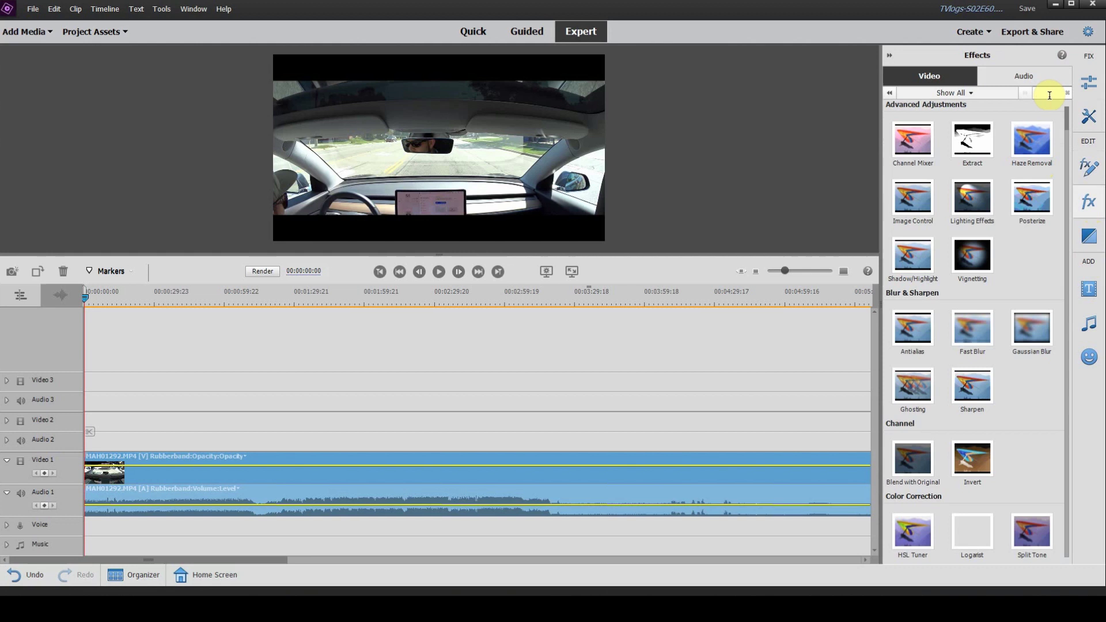
text(wide)
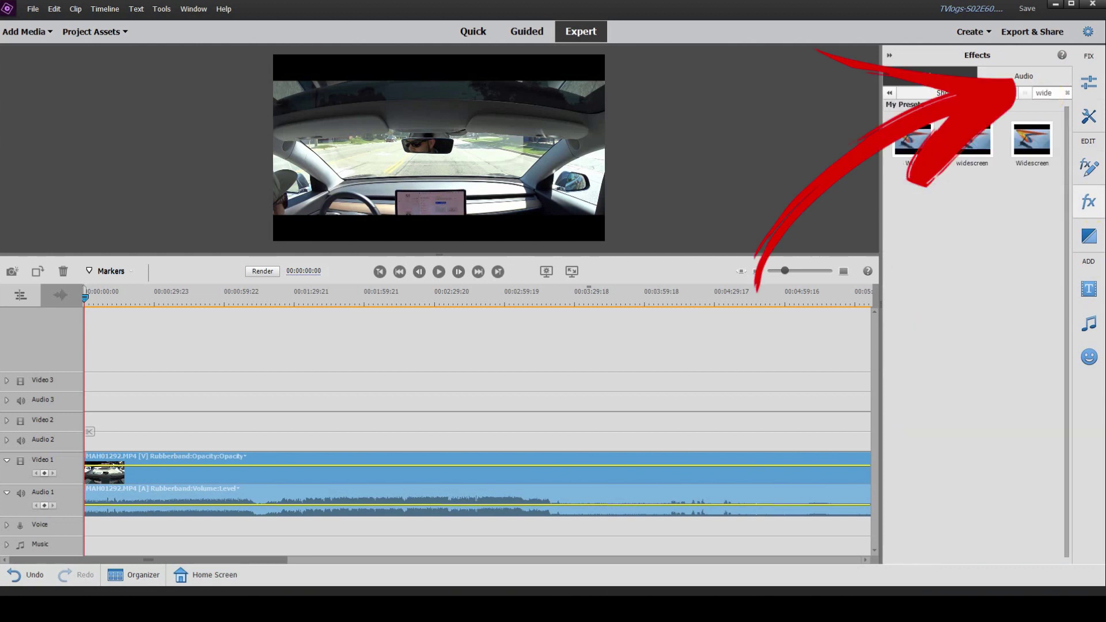
click(980, 144)
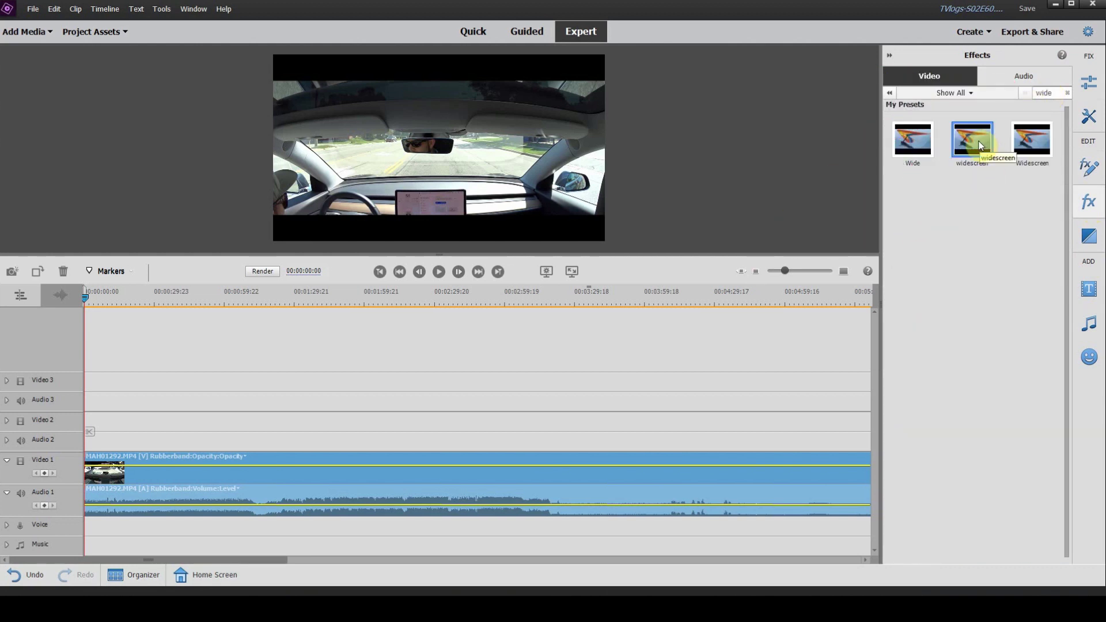
drag(979, 144, 511, 465)
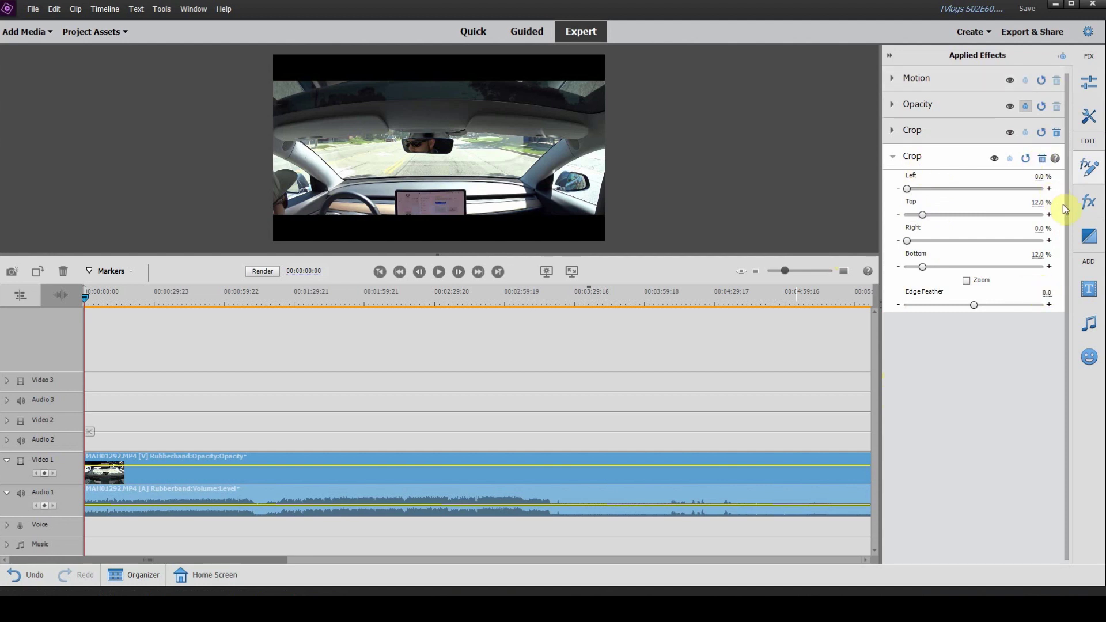
click(1090, 202)
click(968, 93)
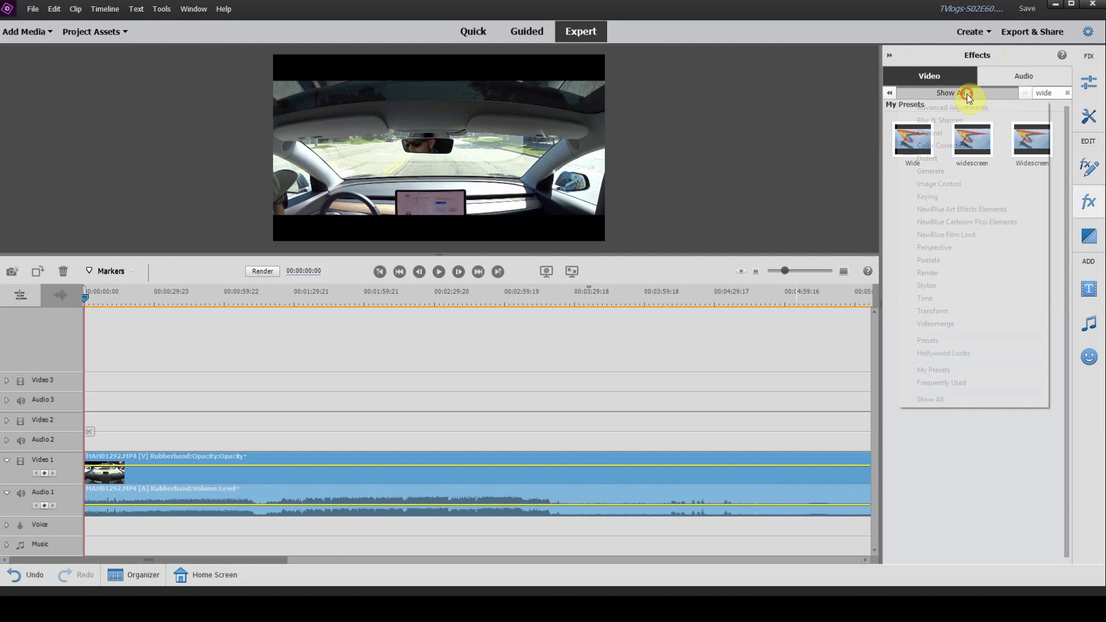
click(929, 107)
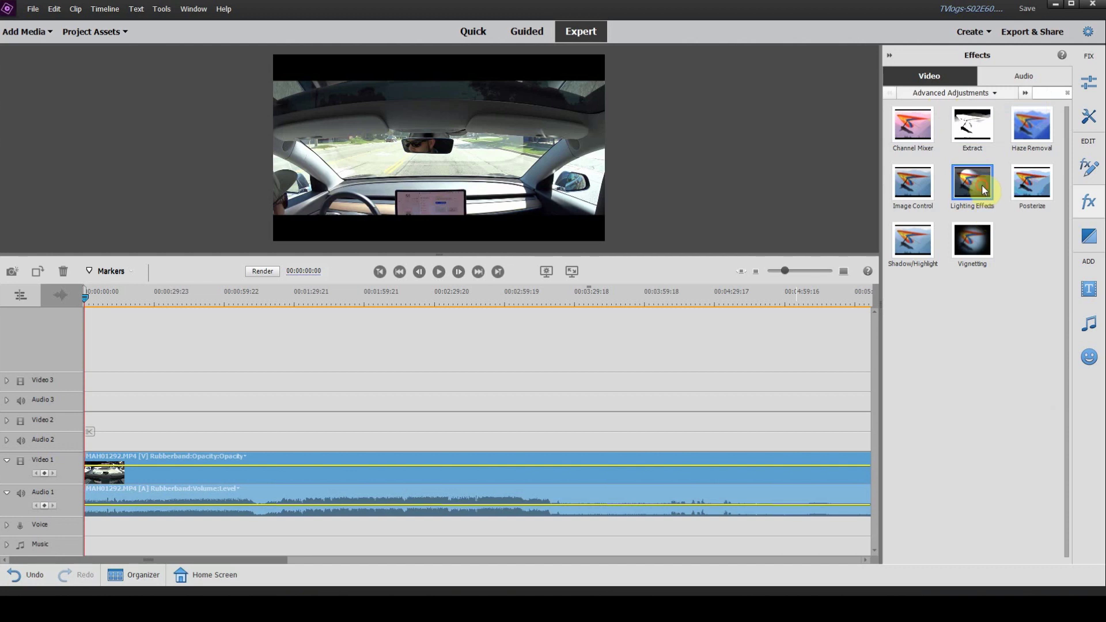
drag(984, 190, 437, 462)
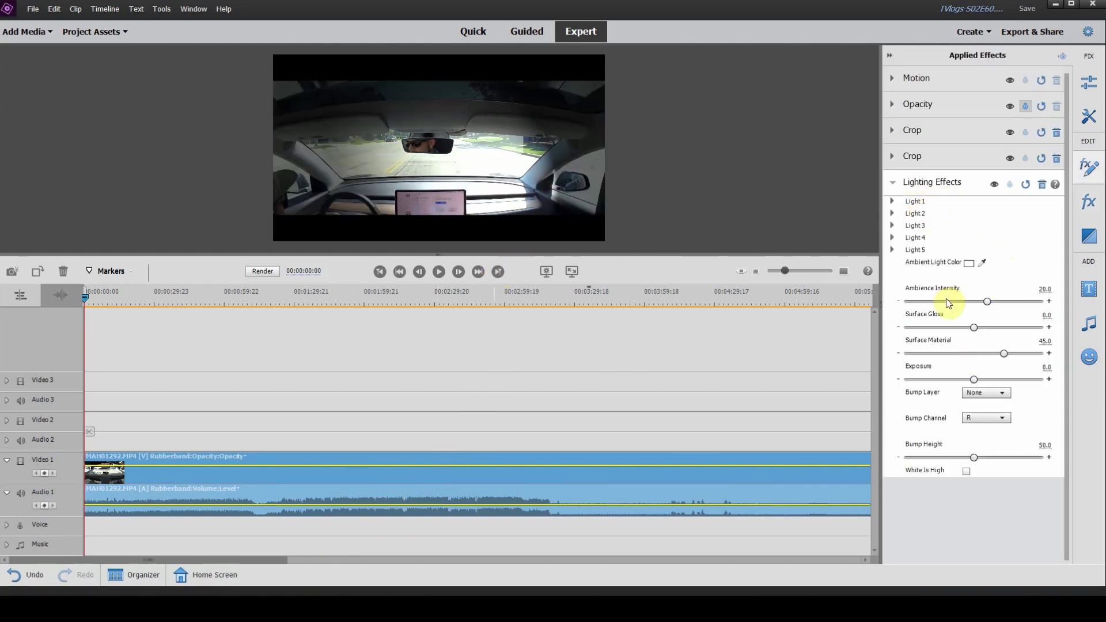
drag(1003, 354, 1017, 379)
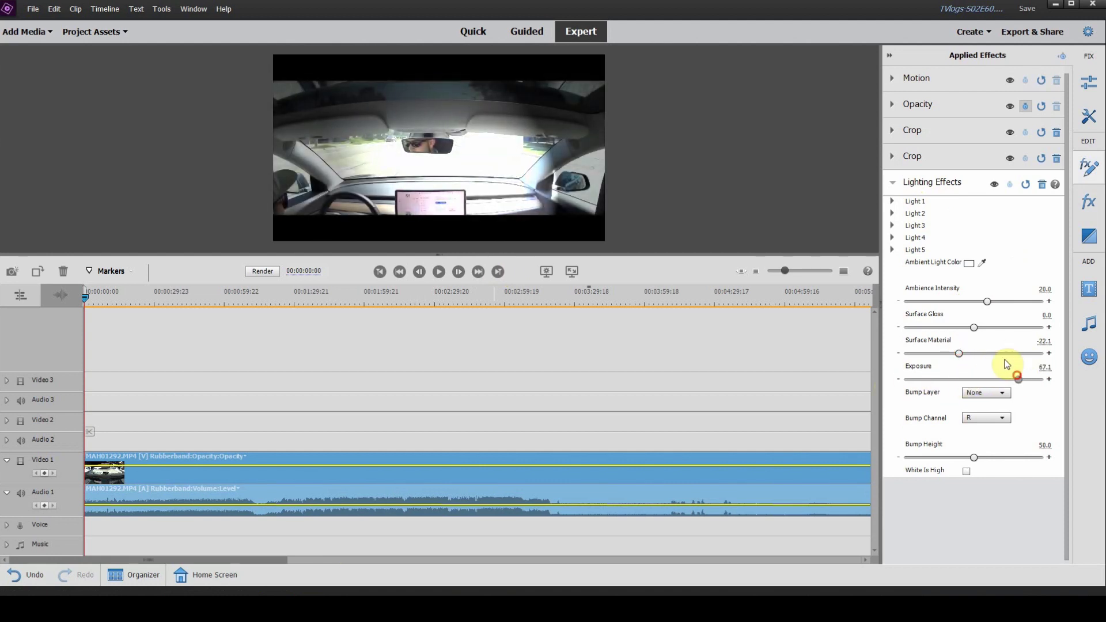
drag(988, 301, 1024, 305)
drag(959, 353, 948, 355)
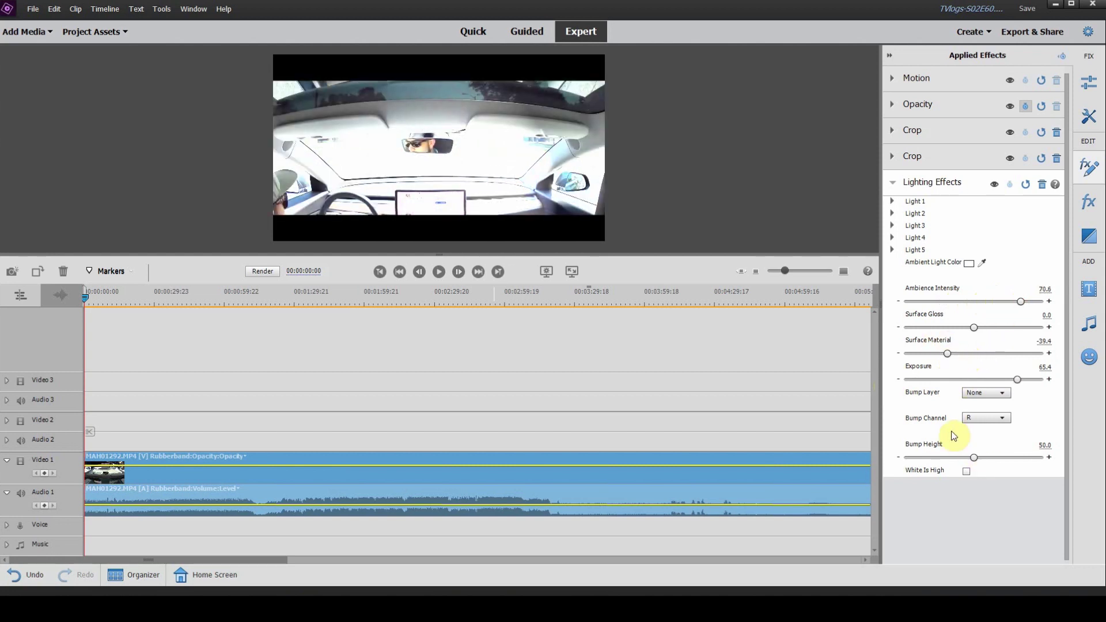
right_click(933, 184)
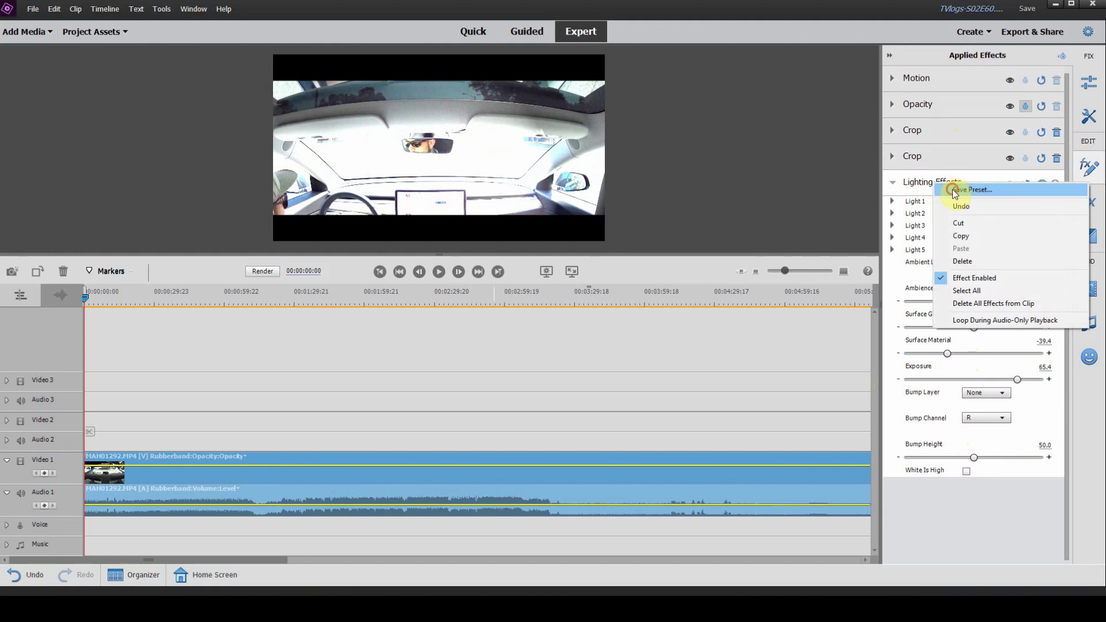
click(956, 190)
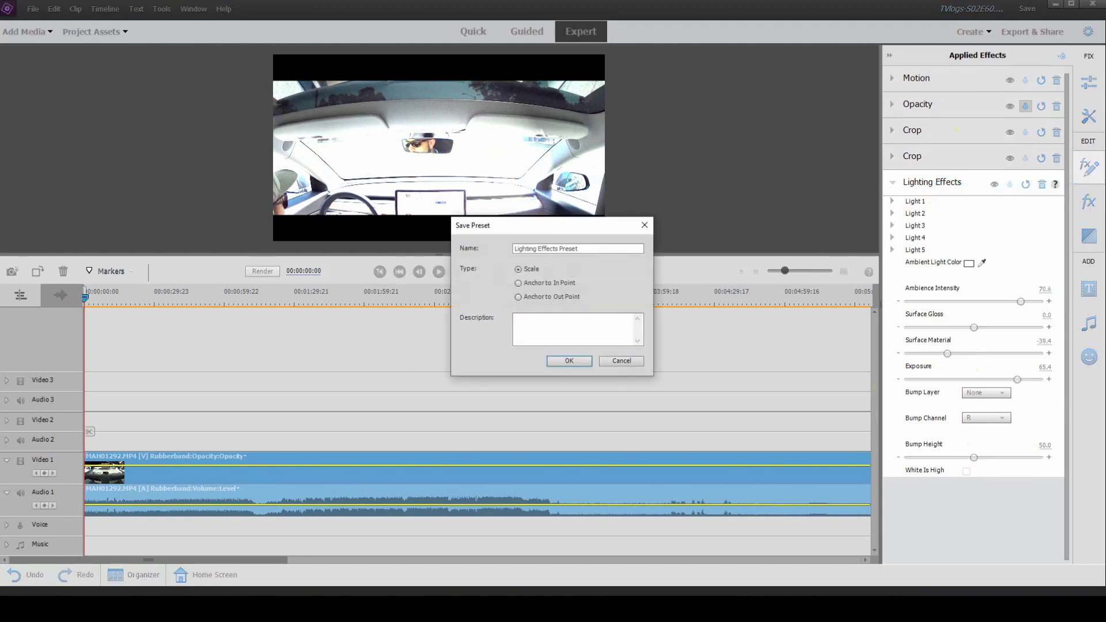
click(627, 359)
Step: Remove Lighting Effects from the clip and switch the effects library to Hollywood Looks
click(1043, 185)
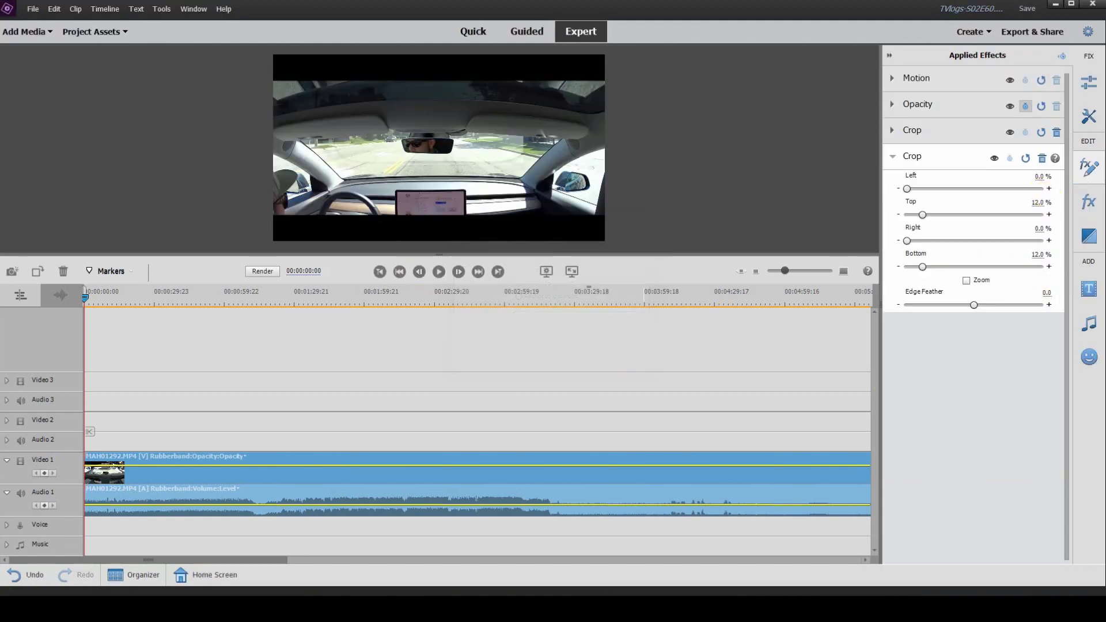
click(1089, 213)
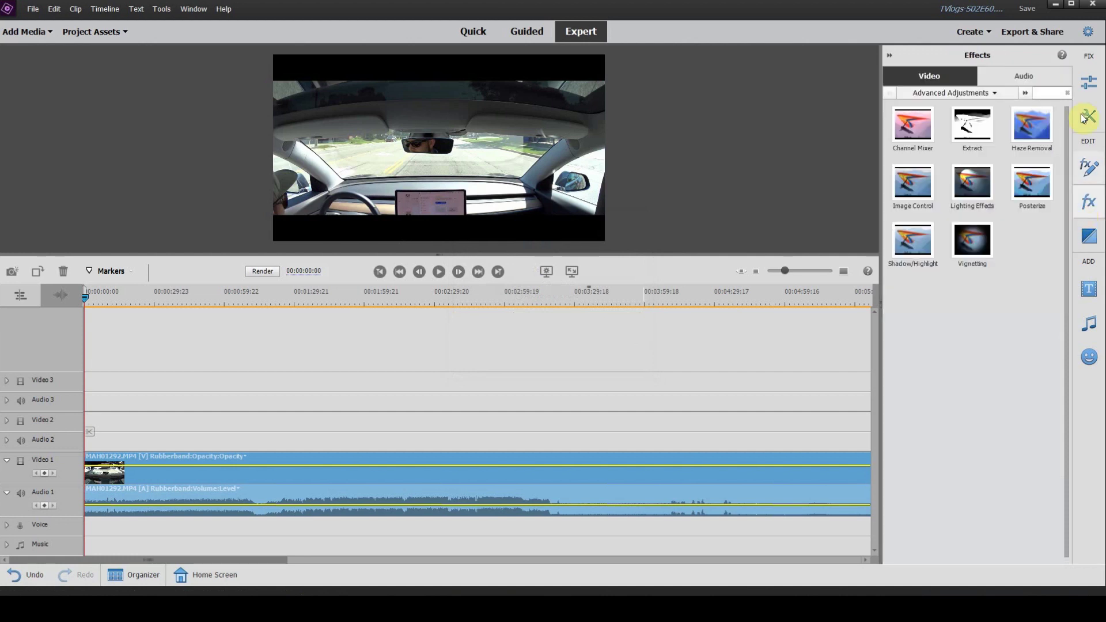
click(978, 99)
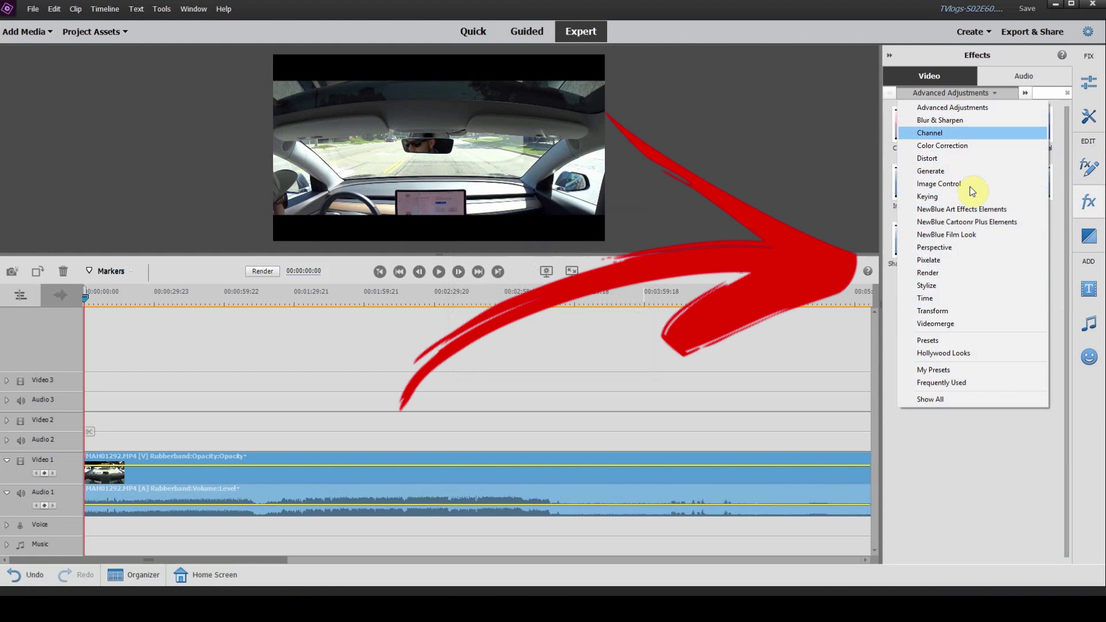
click(954, 352)
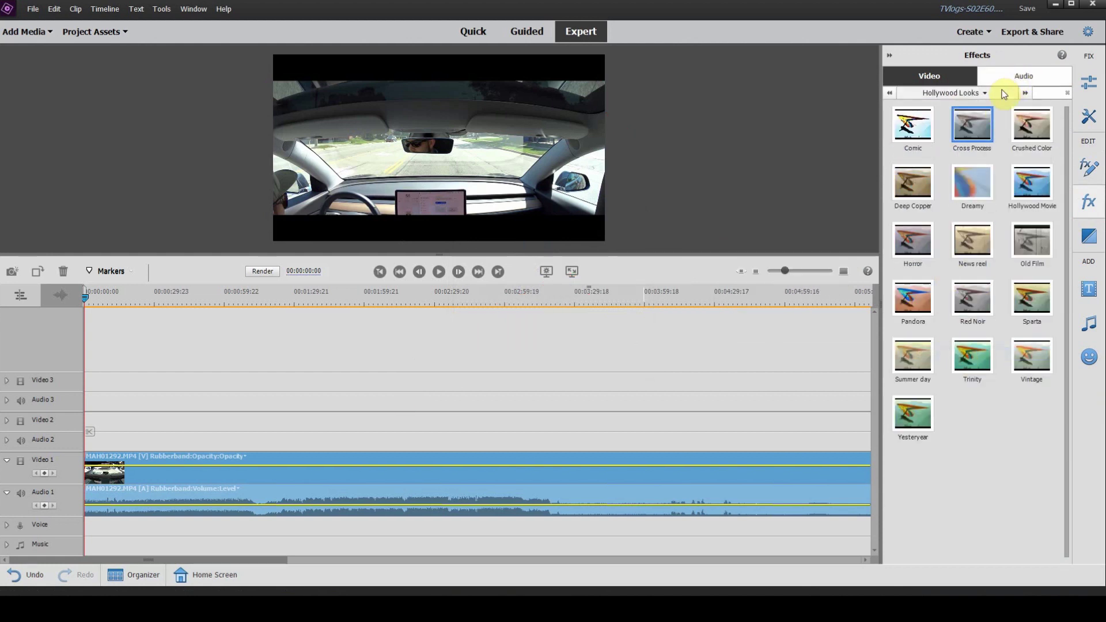
Step: Show the My Presets category and select the Widescreen preset
click(955, 93)
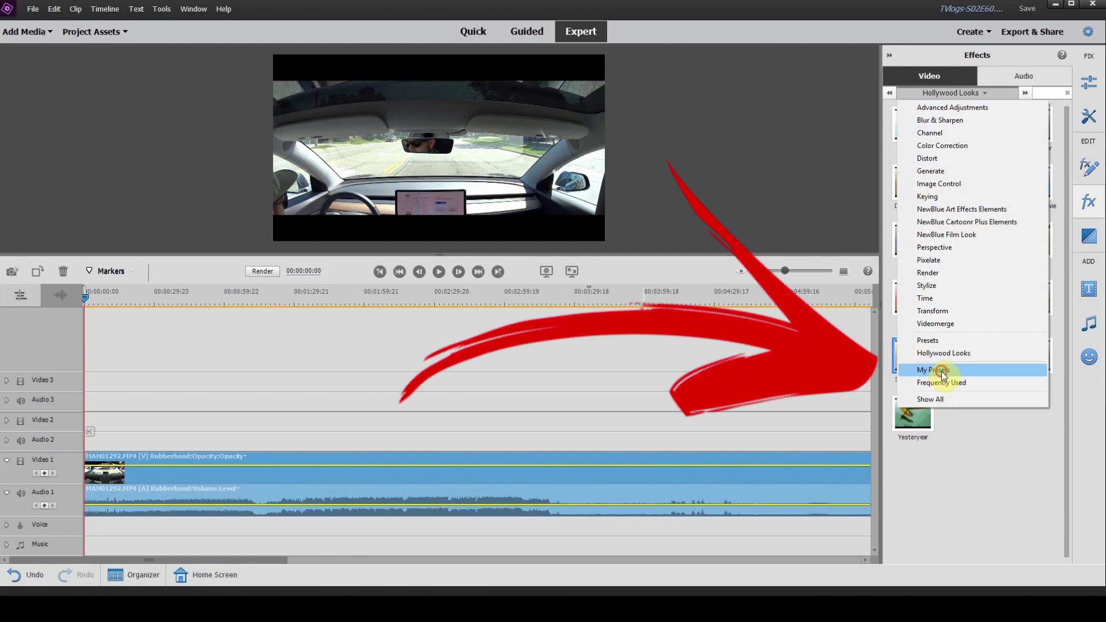
click(942, 372)
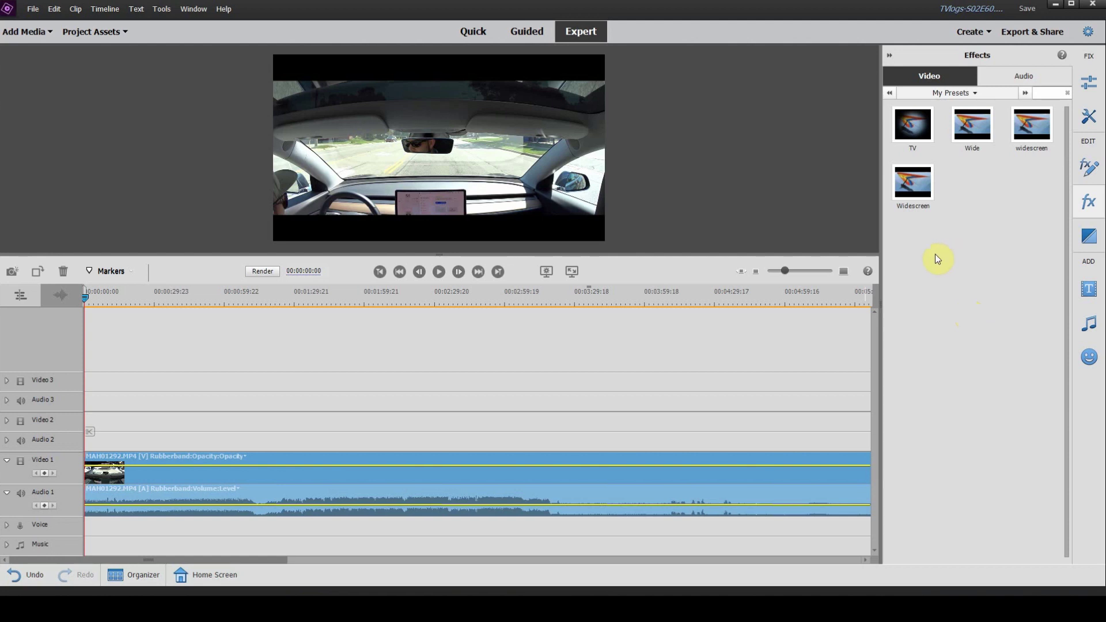
click(899, 188)
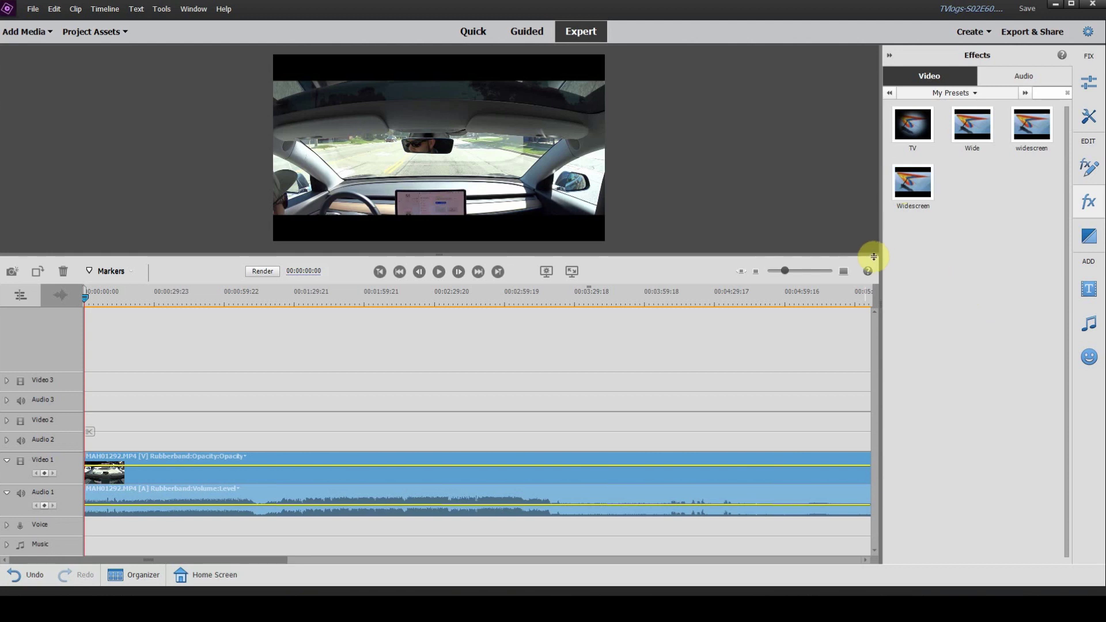